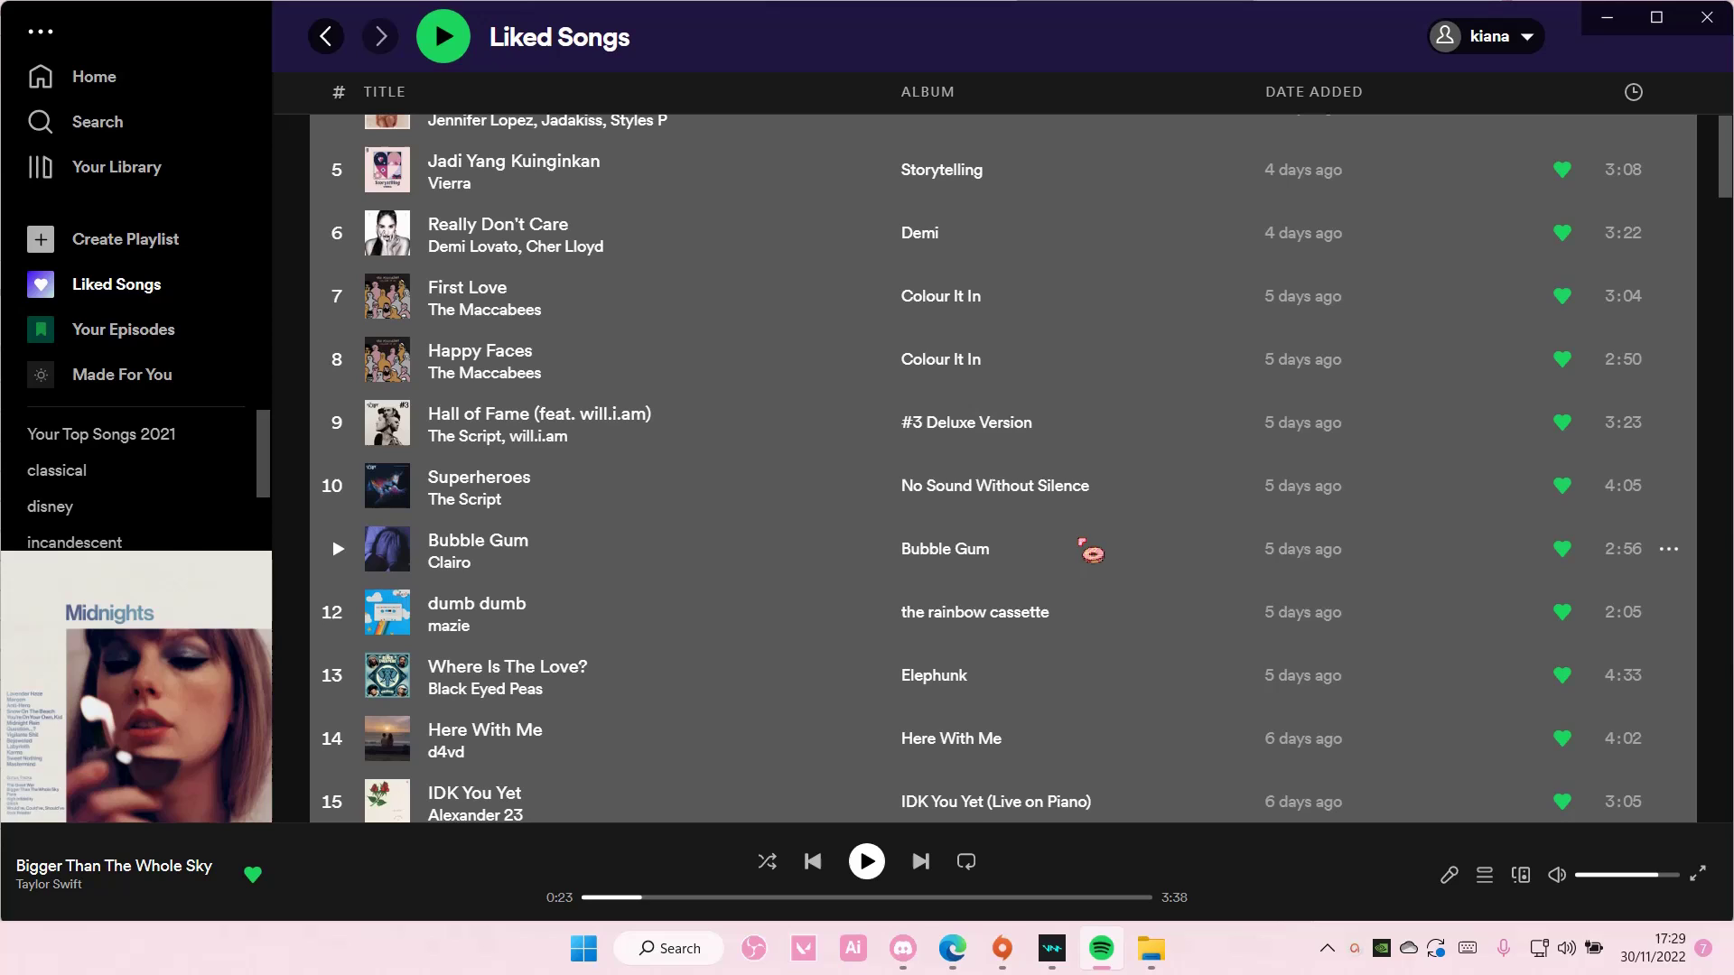
Add the selected liked songs to a new playlist, 'Bigger Than The Whole Sky'
right_click(1082, 550)
mouse_move(1146, 664)
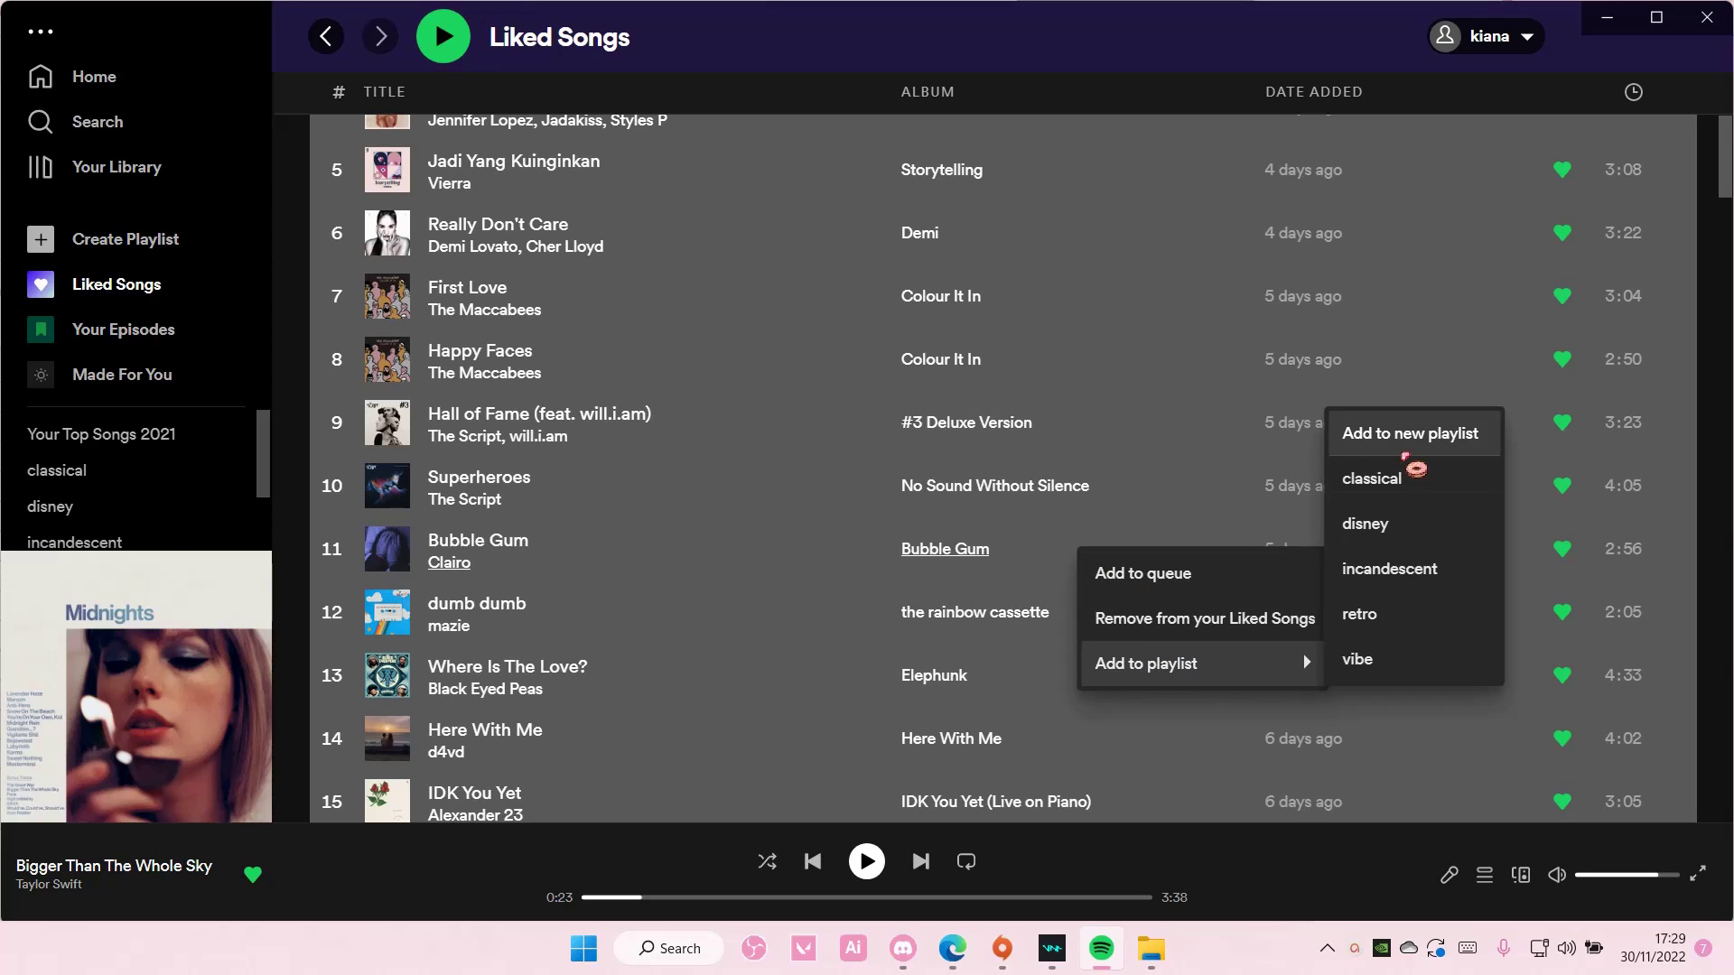
click(1404, 452)
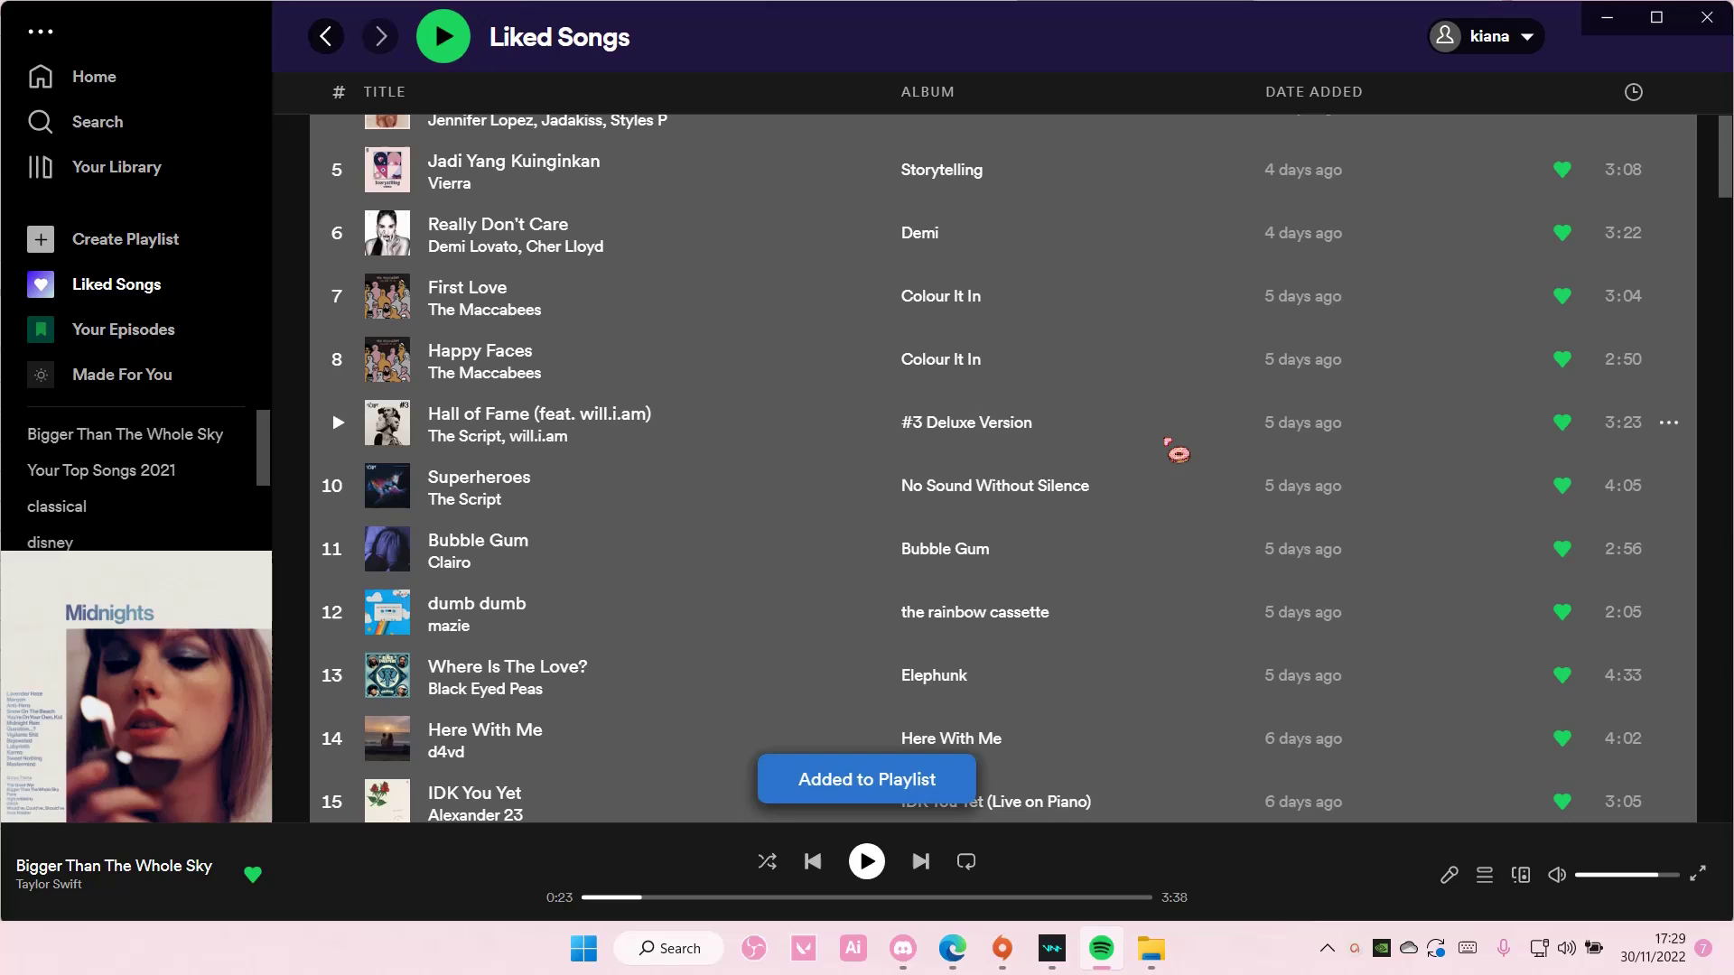
scroll(225, 452, down, 1)
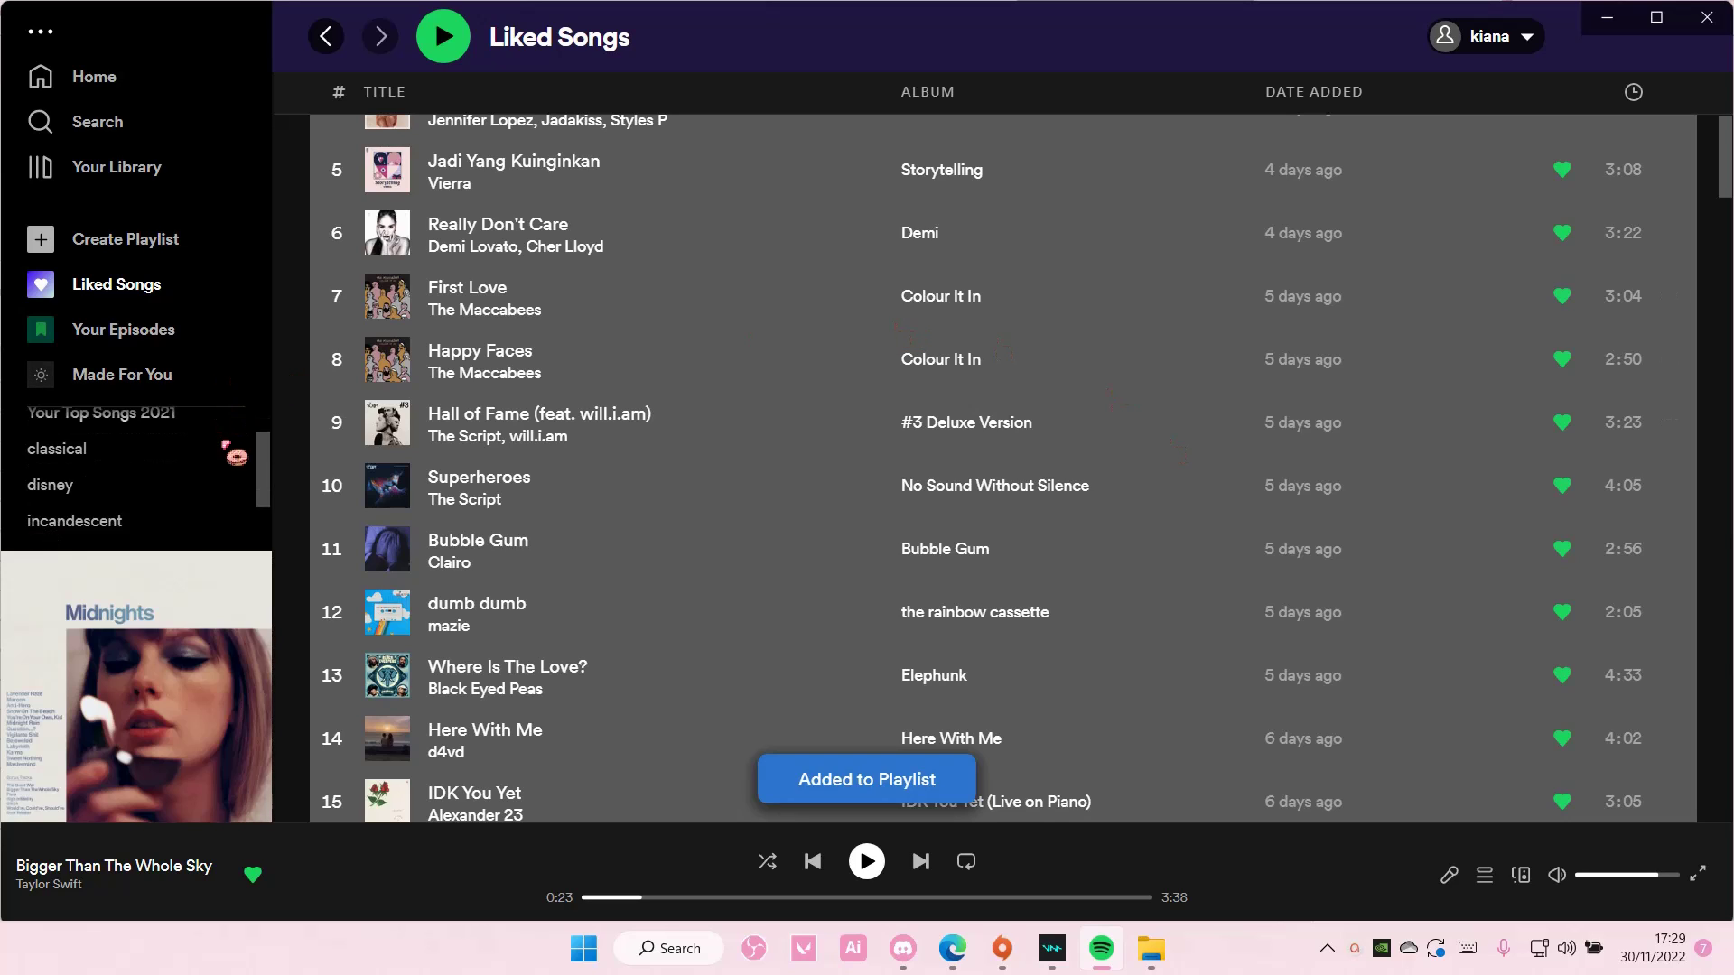
scroll(234, 456, down, 2)
scroll(216, 474, up, 2)
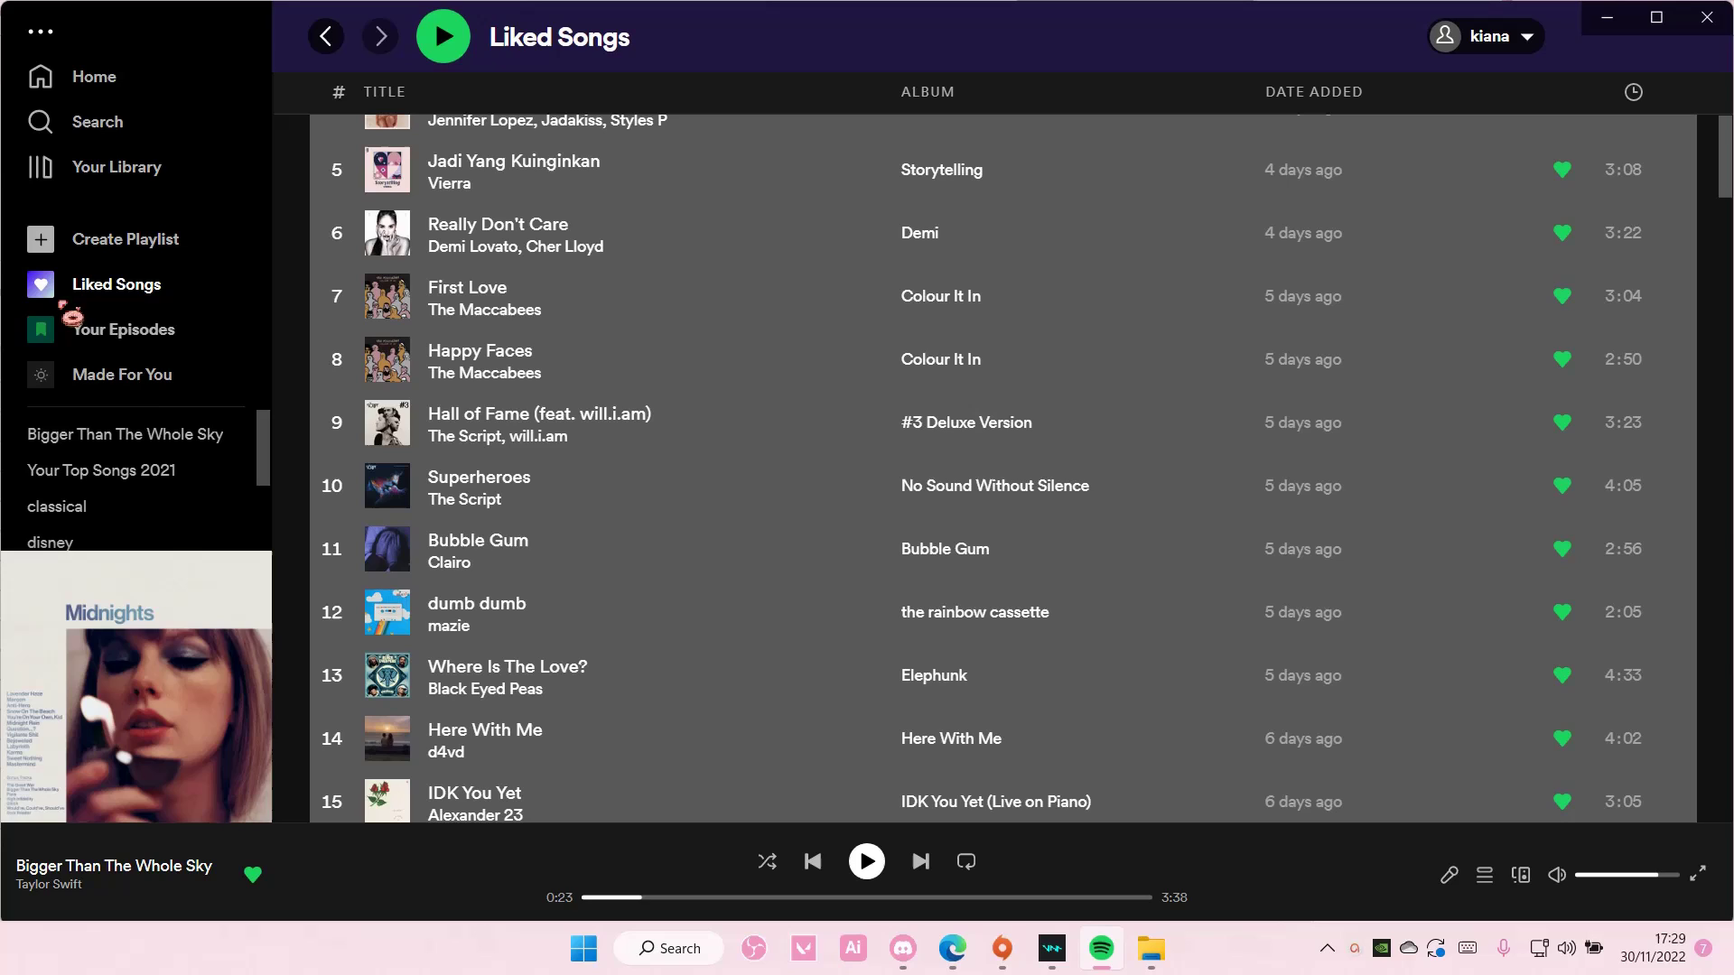
Rename the 'Bigger Than The Whole Sky' playlist in the sidebar to 'my liked songs playlist'
right_click(157, 451)
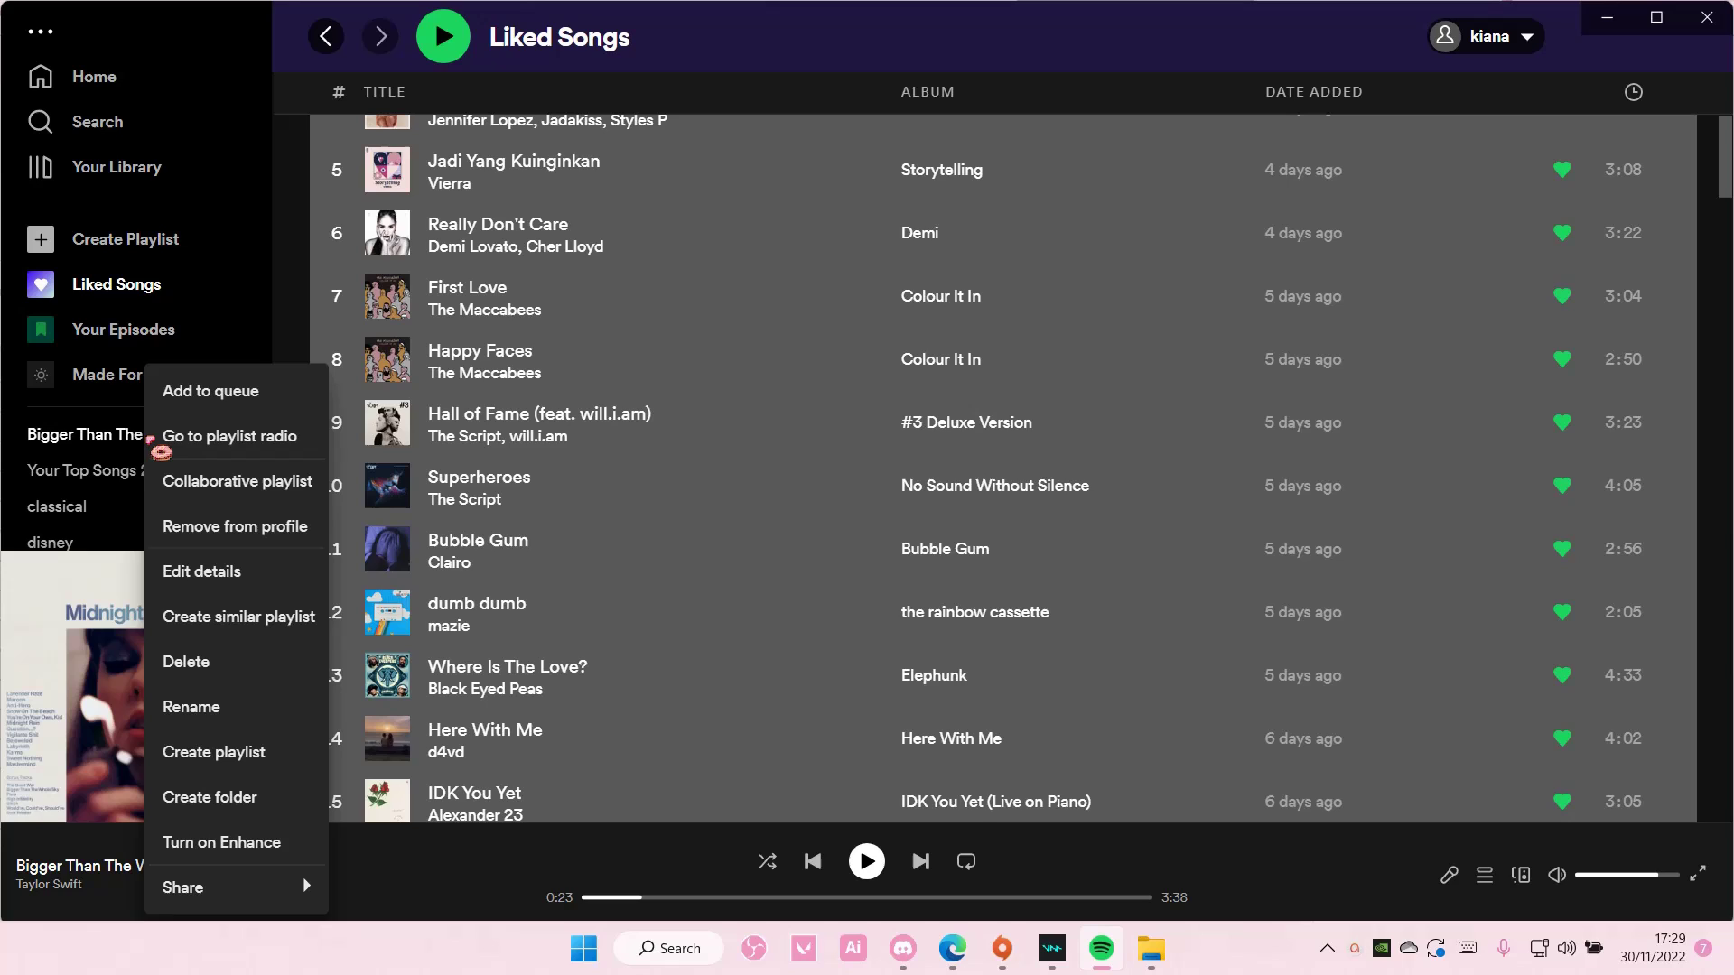
click(260, 704)
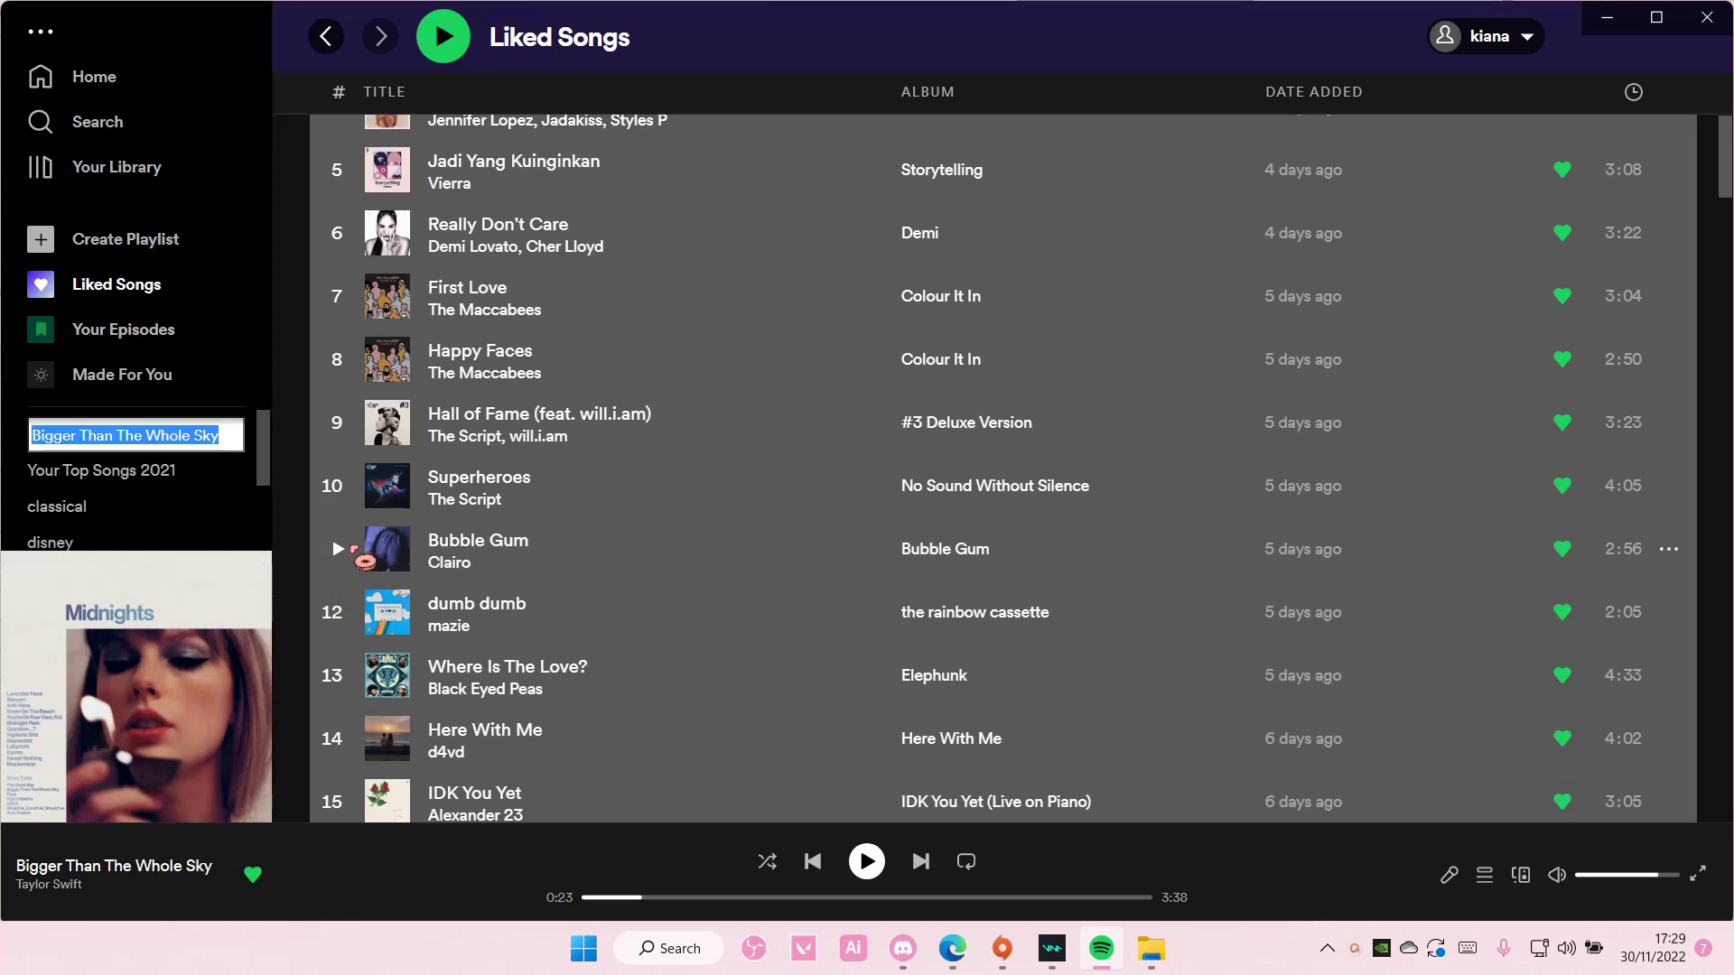
text(my )
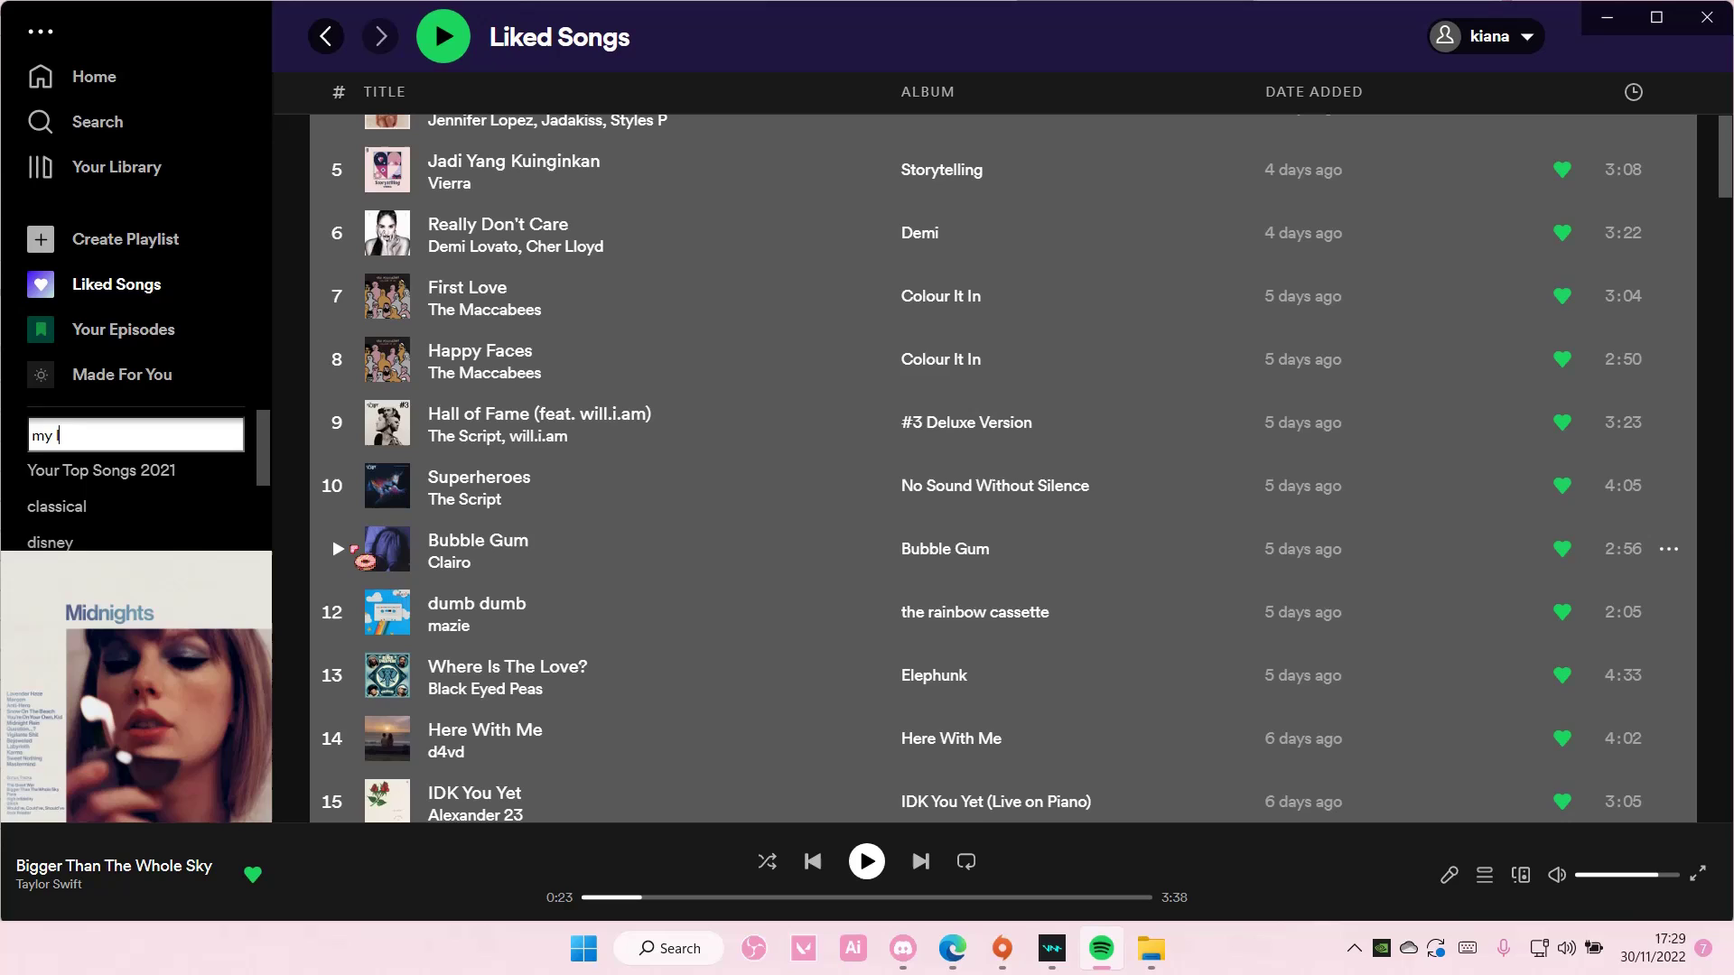
text(liked songs pl)
text(aylist)
key(Return)
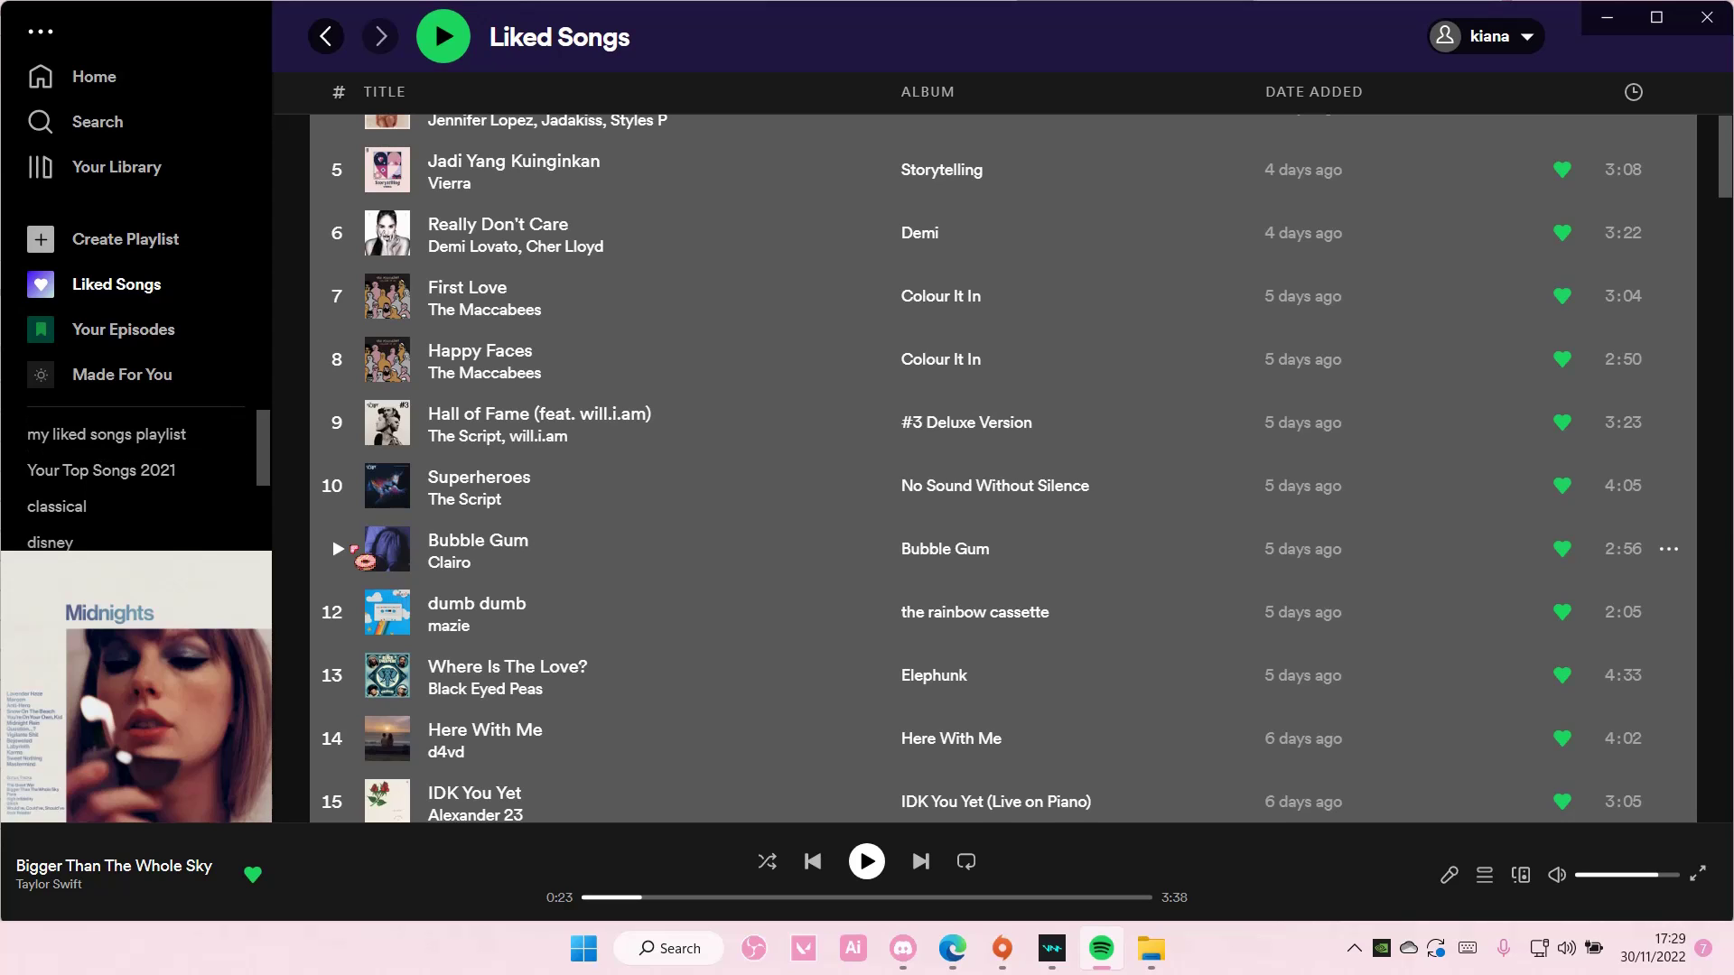